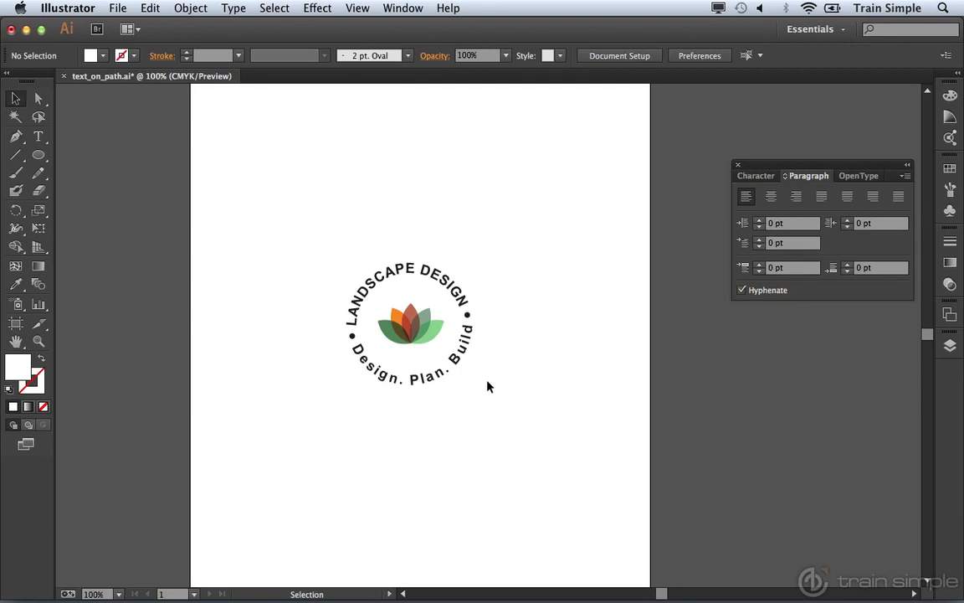
Save the document, and move the whole finished circular logo to the artboard's upper-left area
{"action": "key", "text": "a"}
{"action": "key", "text": "super+s"}
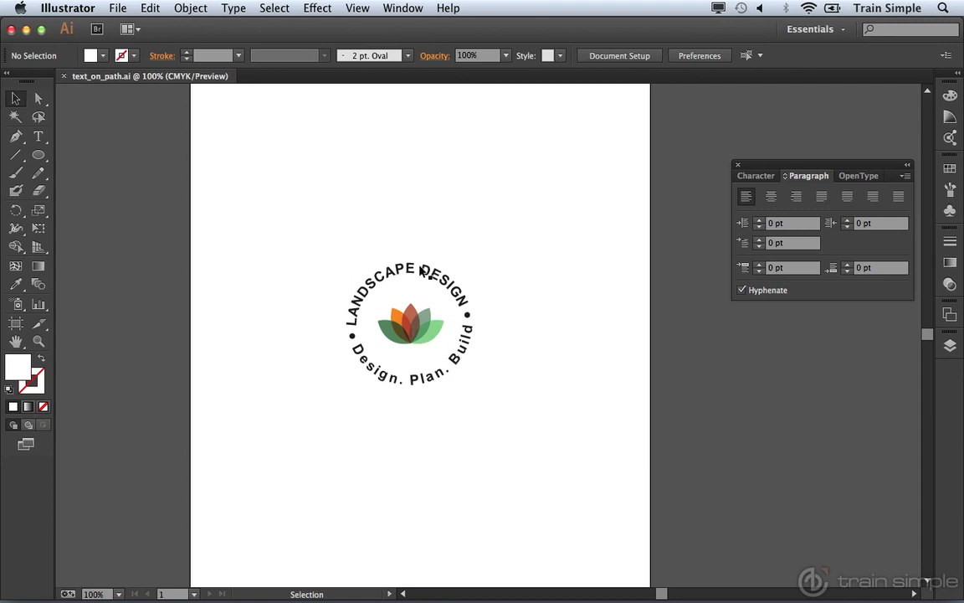
{"action": "left_click_drag", "start_coordinate": [323, 244], "coordinate": [486, 404]}
{"action": "left_click_drag", "start_coordinate": [420, 326], "coordinate": [313, 201]}
{"action": "left_click", "coordinate": [442, 255]}
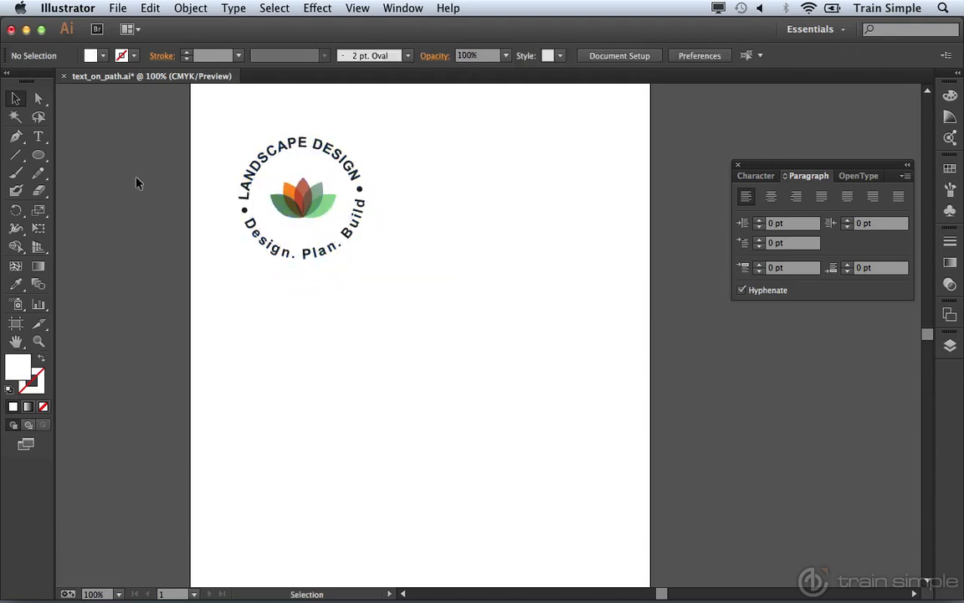
Draw a circle with no fill and a 1 px black stroke in the artboard's empty middle, below the logo
{"action": "left_click", "coordinate": [39, 156]}
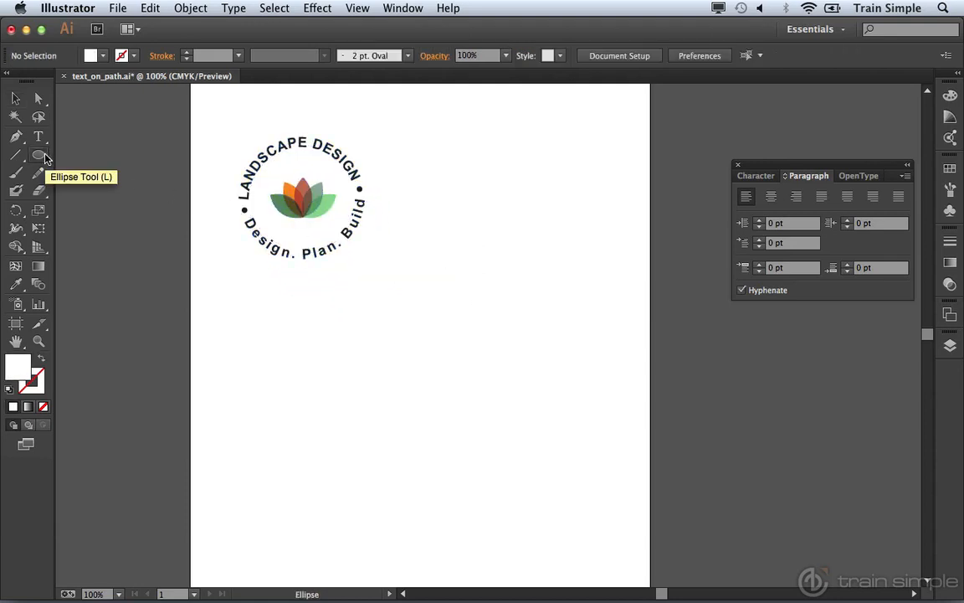
{"action": "key", "text": "d"}
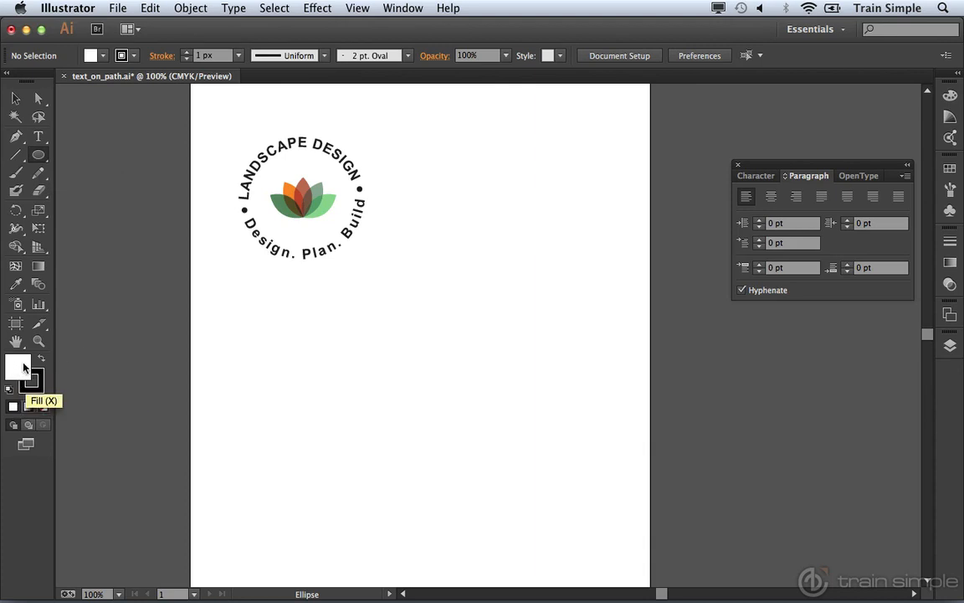
{"action": "left_click", "coordinate": [43, 407]}
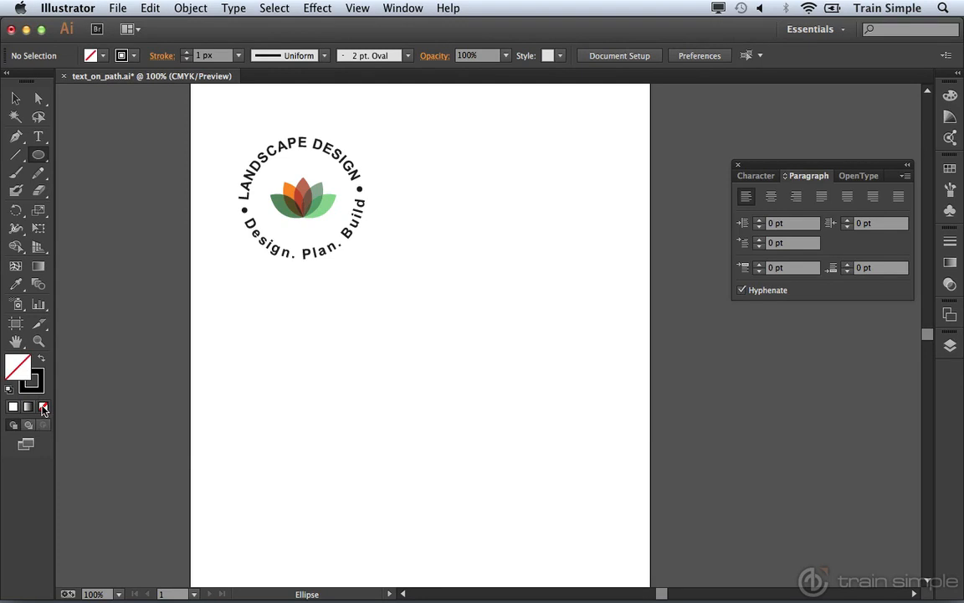
{"action": "left_click_drag", "start_coordinate": [425, 339], "coordinate": [491, 401]}
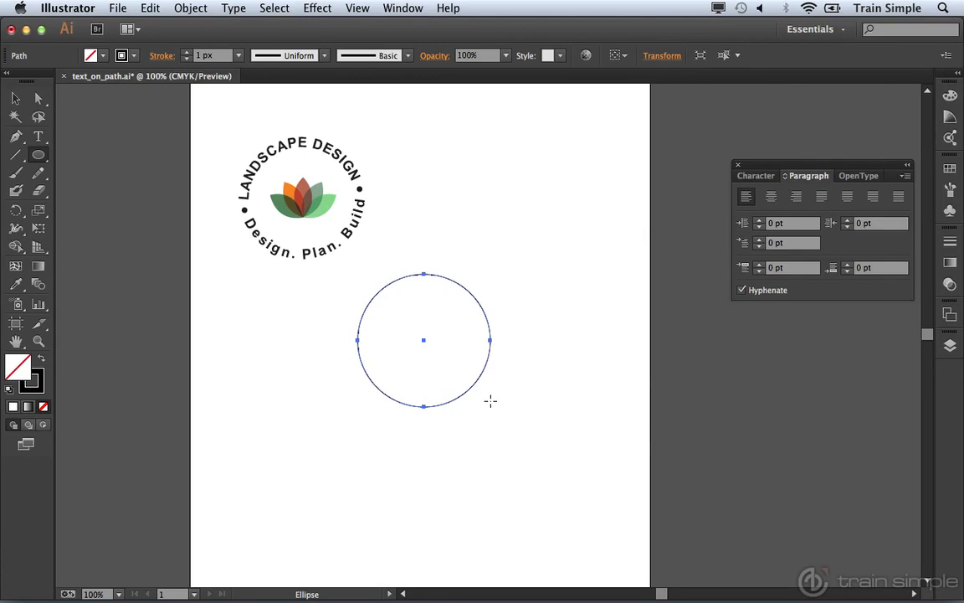
Add the text "LANDSCAPE DESIGN" along the circle's outline, starting at its upper-left arc
{"action": "left_click", "coordinate": [40, 138]}
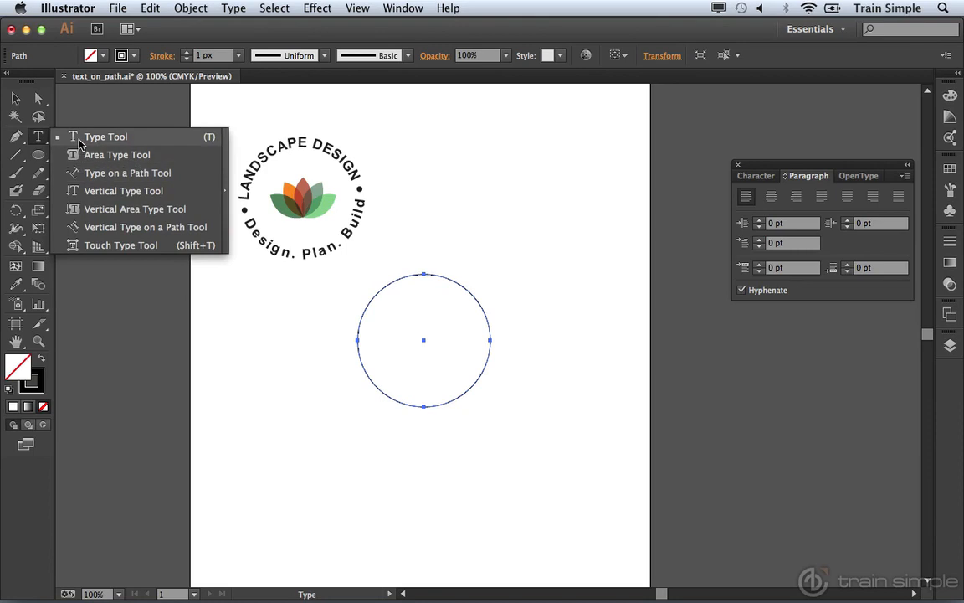
{"action": "left_click", "coordinate": [78, 144]}
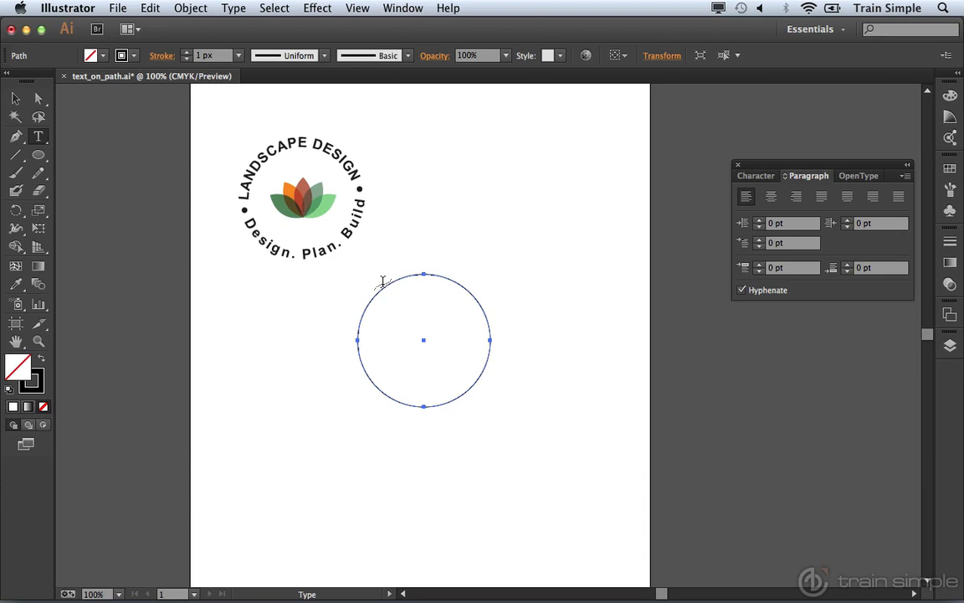
{"action": "left_click", "coordinate": [381, 282]}
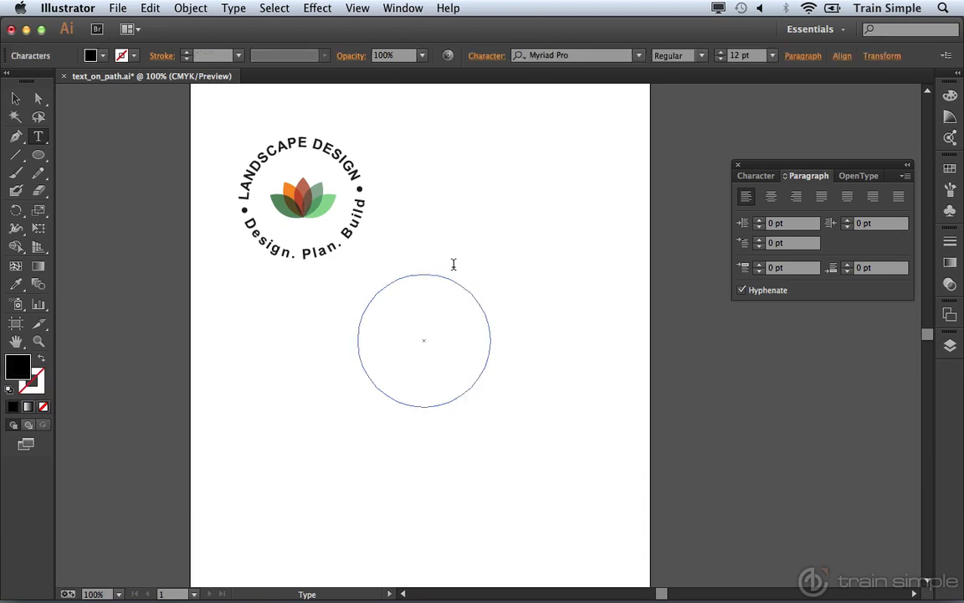
{"action": "type", "text": "LANDSCAPE DESIGN"}
Match the new path text's formatting to the original logo's "LANDSCAPE DESIGN" lettering with the Eyedropper
{"action": "left_click_drag", "start_coordinate": [453, 282], "coordinate": [384, 283]}
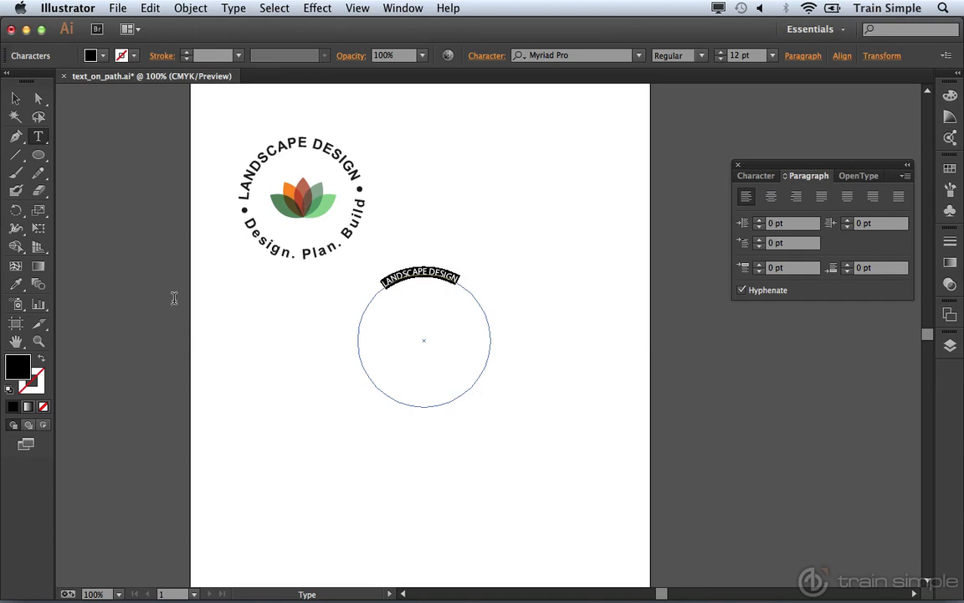
{"action": "left_click", "coordinate": [15, 284]}
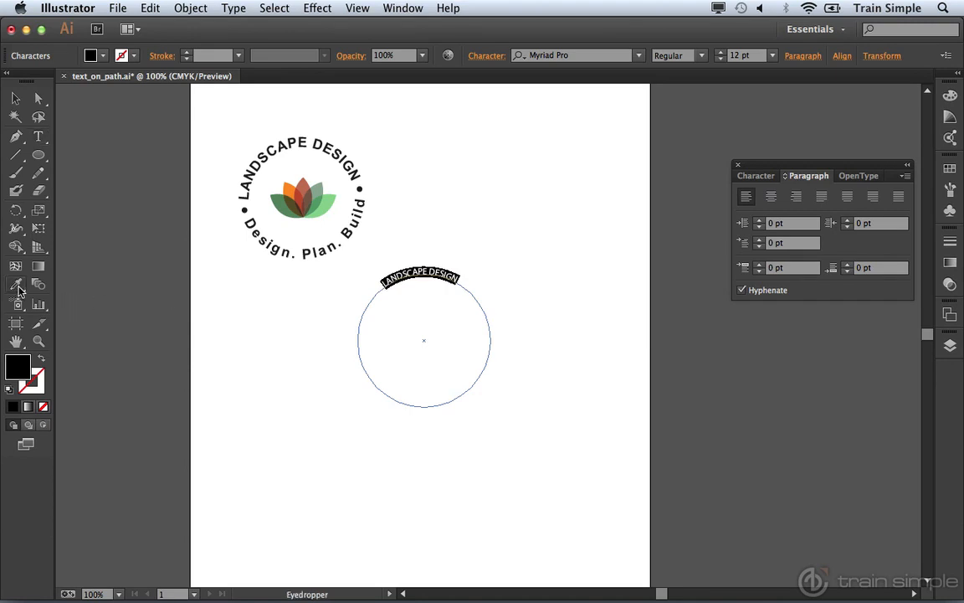
{"action": "left_click", "coordinate": [243, 193]}
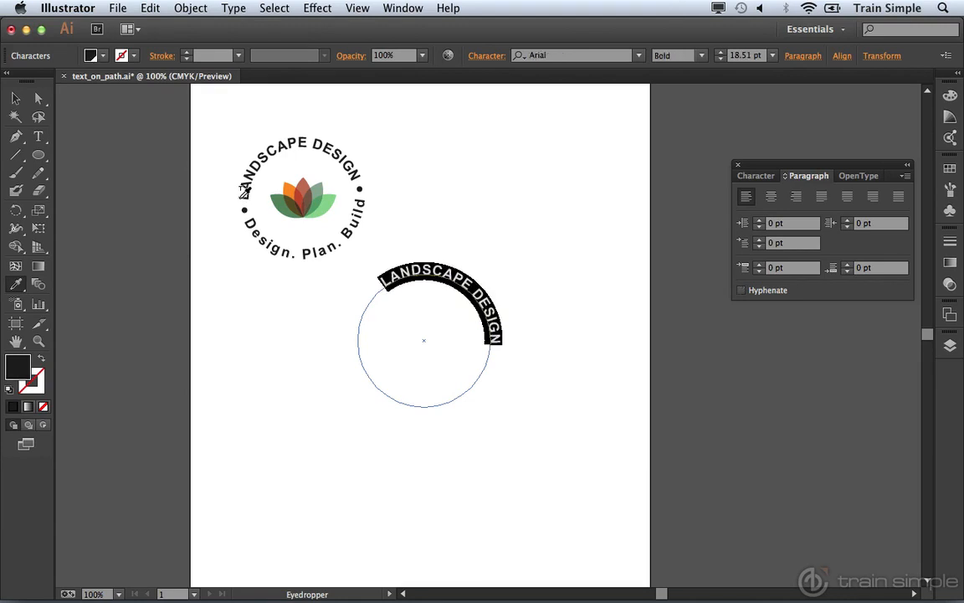
Slide the "LANDSCAPE DESIGN" text along its circle so it sits centred over the top arc
{"action": "left_click", "coordinate": [17, 100]}
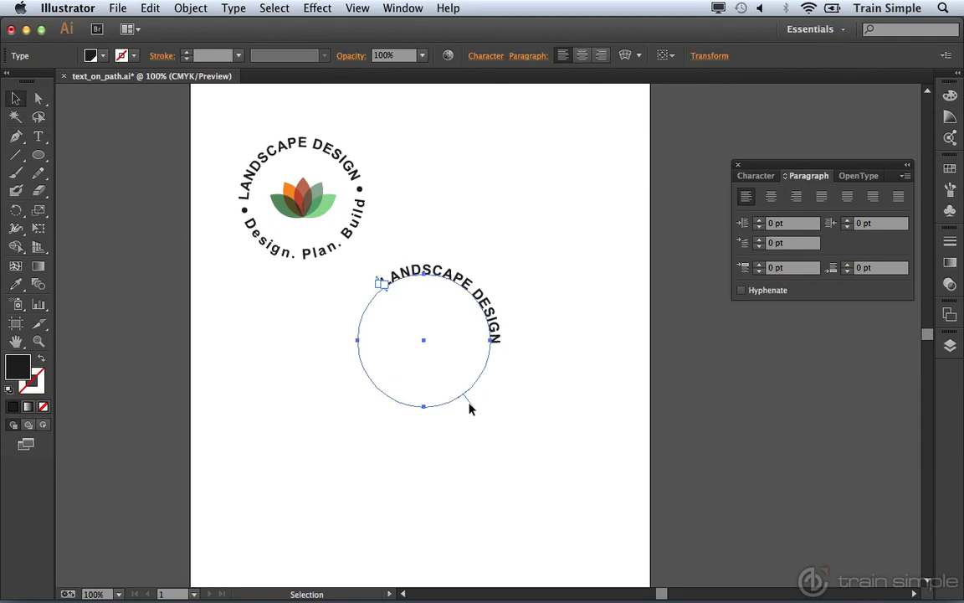
{"action": "left_click_drag", "start_coordinate": [472, 405], "coordinate": [490, 376]}
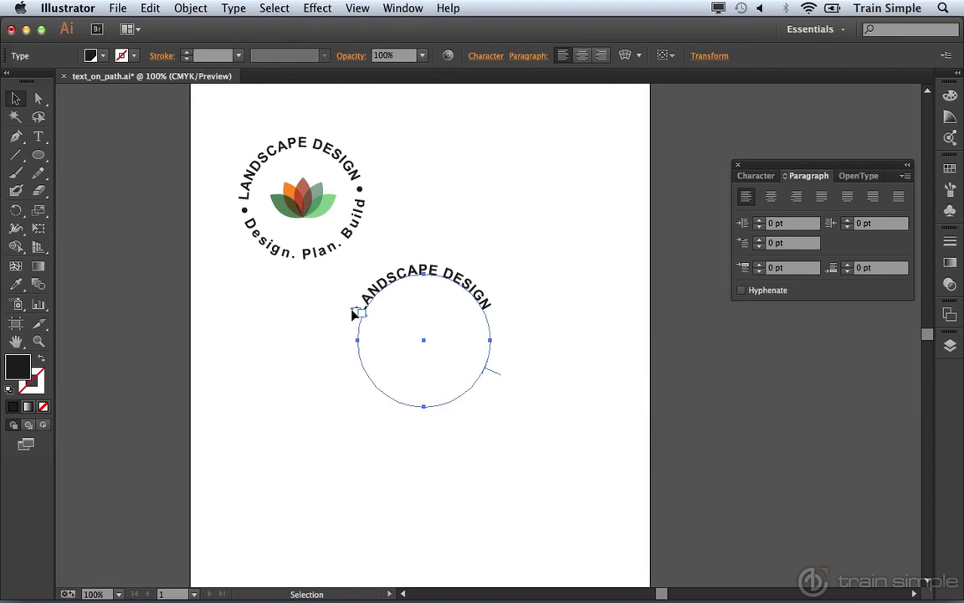
{"action": "mouse_move", "coordinate": [354, 313]}
{"action": "left_mouse_down"}
{"action": "mouse_move", "coordinate": [355, 331]}
{"action": "mouse_move", "coordinate": [359, 315]}
{"action": "left_mouse_up"}
{"action": "left_click", "coordinate": [538, 316]}
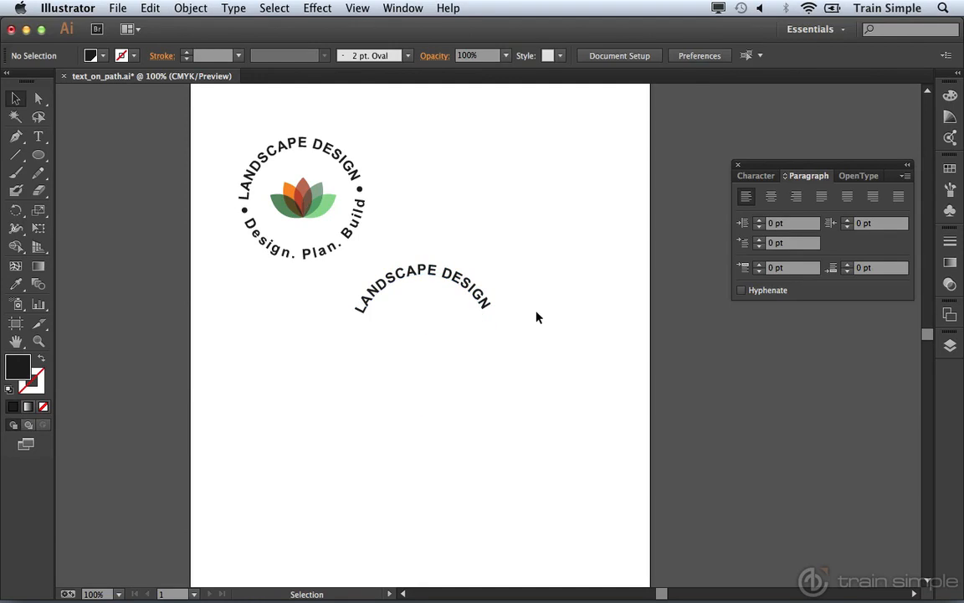
Duplicate the "LANDSCAPE DESIGN" path text and place the copy below the original
{"action": "left_click", "coordinate": [483, 303]}
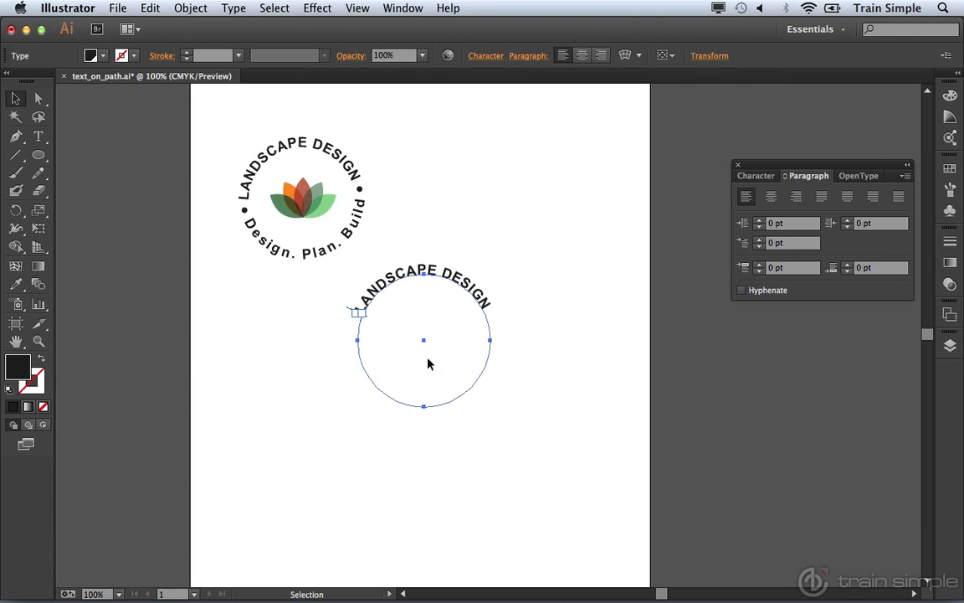
{"action": "left_click_drag", "start_coordinate": [430, 370], "coordinate": [494, 346]}
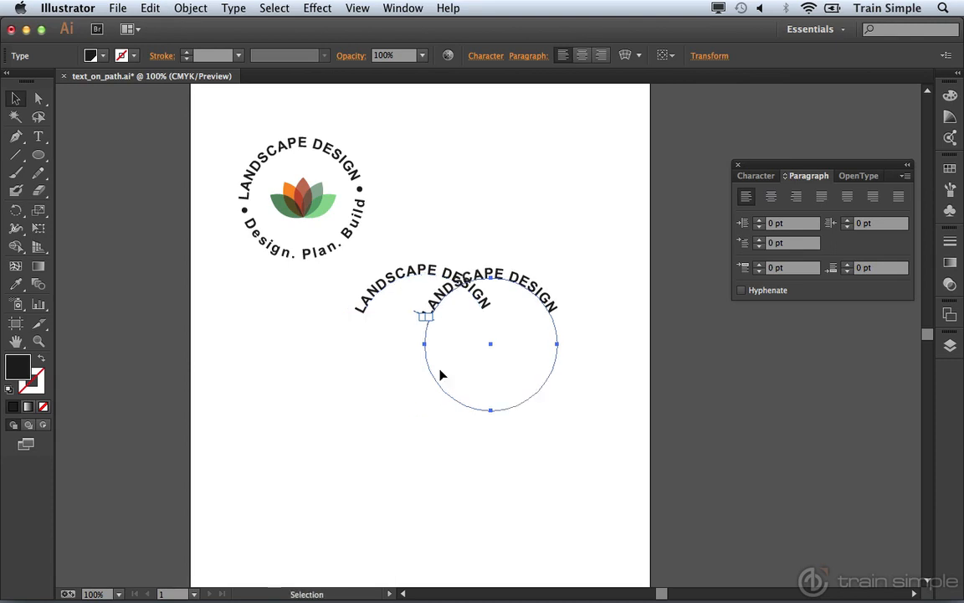
{"action": "left_click_drag", "start_coordinate": [528, 284], "coordinate": [499, 382]}
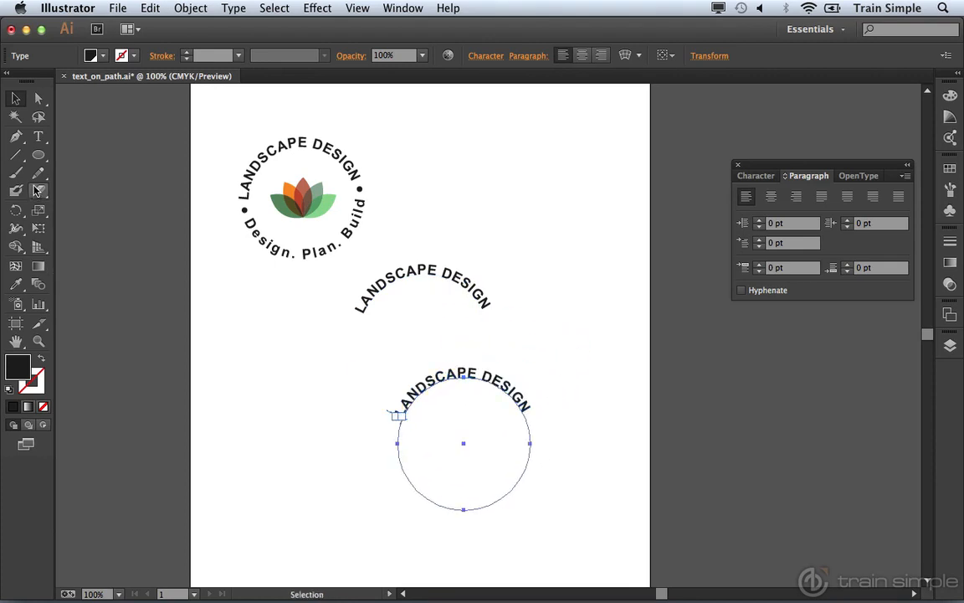
Replace the wording of the duplicated path text with "Design. Plan. Build"
{"action": "left_click", "coordinate": [37, 139]}
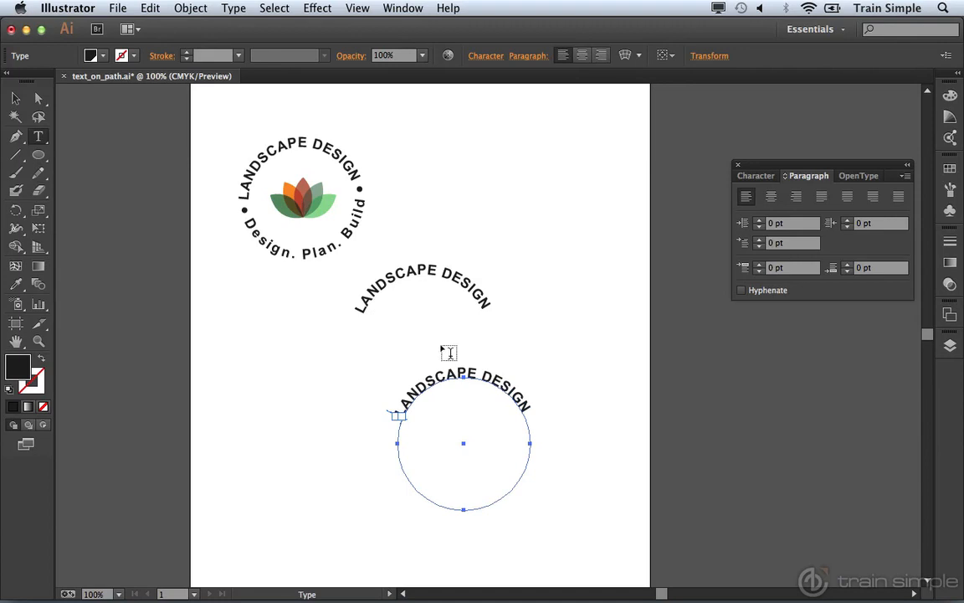
{"action": "left_click", "coordinate": [492, 376]}
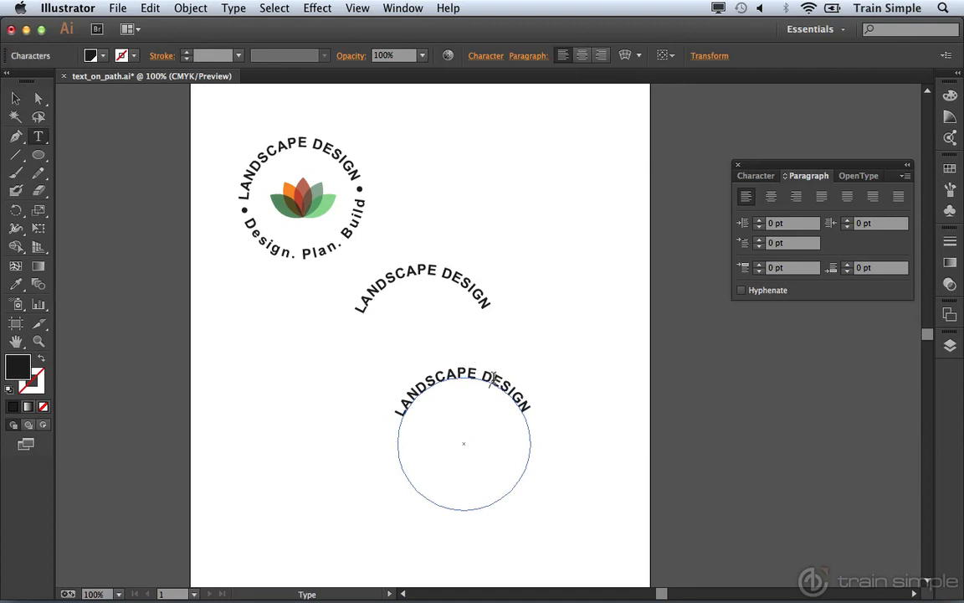
{"action": "left_click_drag", "start_coordinate": [531, 405], "coordinate": [396, 409]}
{"action": "type", "text": "De"}
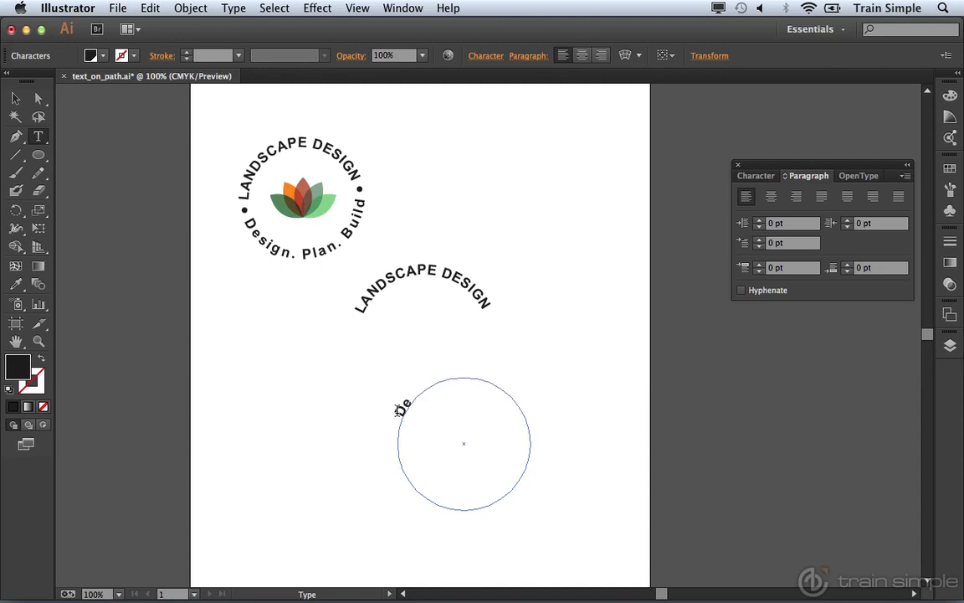
{"action": "type", "text": "sign. Pla"}
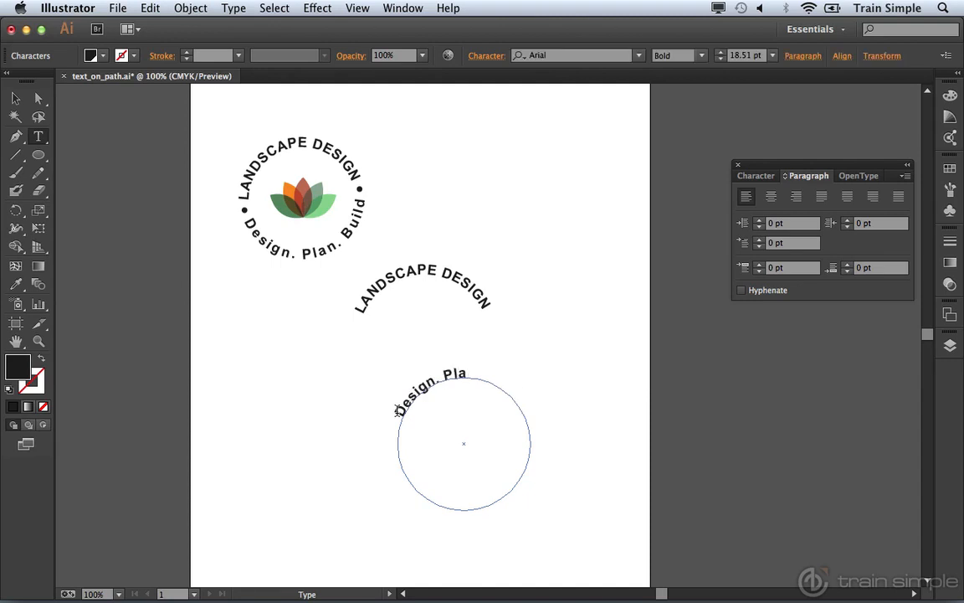
{"action": "type", "text": "n. Build"}
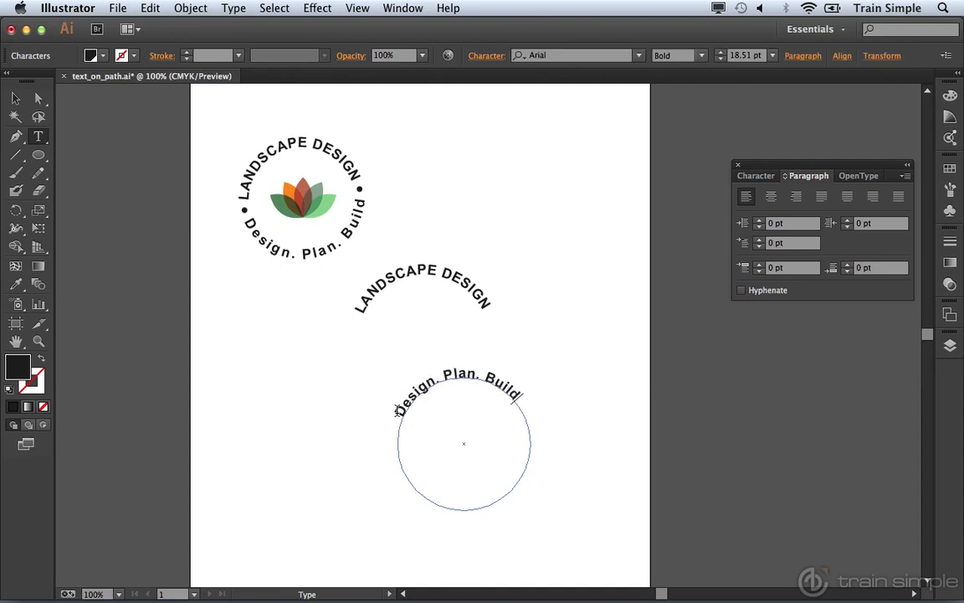
Flip "Design. Plan. Build" to the inside of its circle's bottom arc and align that circle with the "LANDSCAPE DESIGN" circle
{"action": "left_click", "coordinate": [15, 98]}
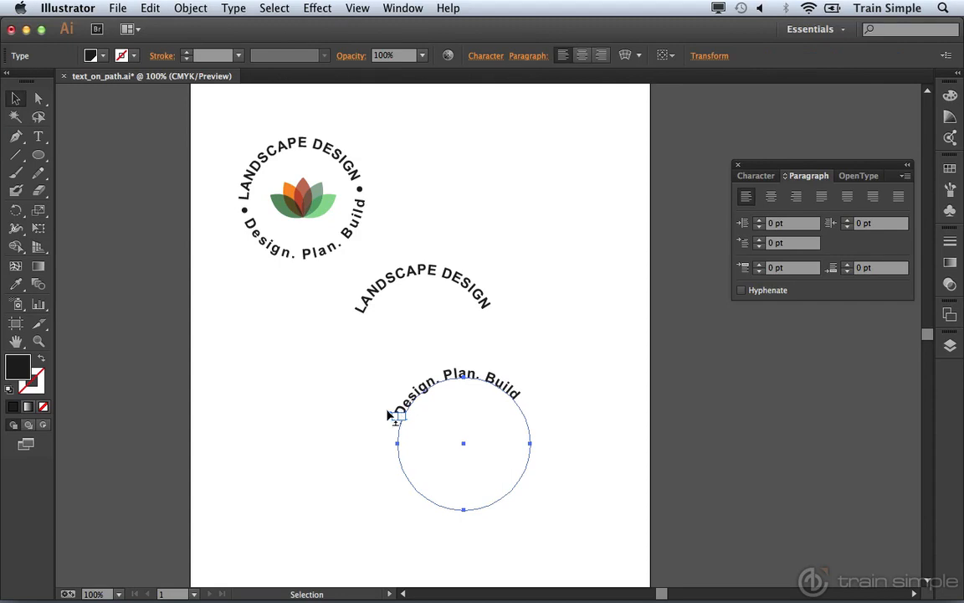
{"action": "left_click_drag", "start_coordinate": [390, 416], "coordinate": [426, 461]}
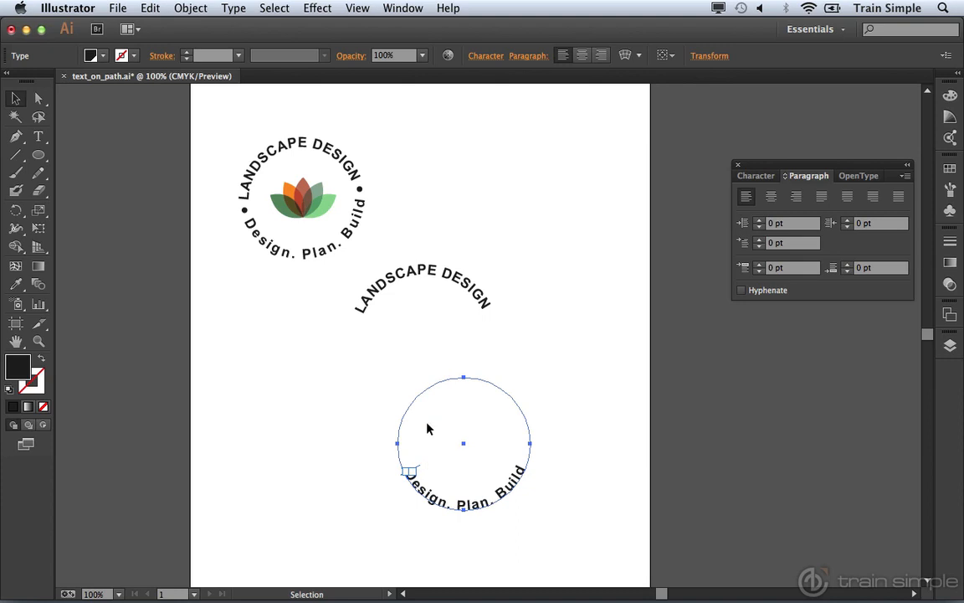
{"action": "left_click_drag", "start_coordinate": [436, 385], "coordinate": [396, 284]}
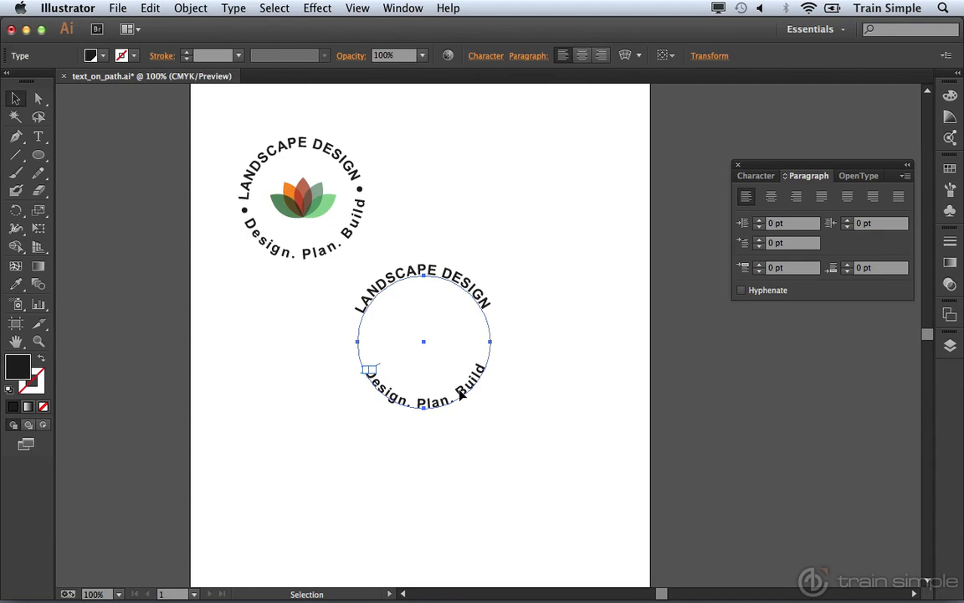
Set the baseline shift of the "Design. Plan. Build" text to -8 pt and deselect it
{"action": "left_click", "coordinate": [756, 177]}
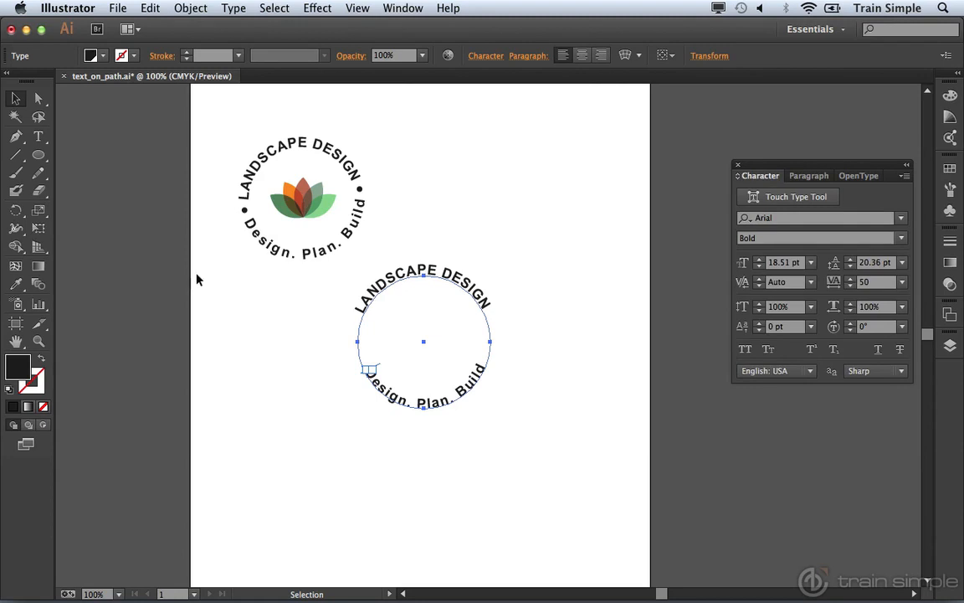
{"action": "left_click", "coordinate": [38, 135]}
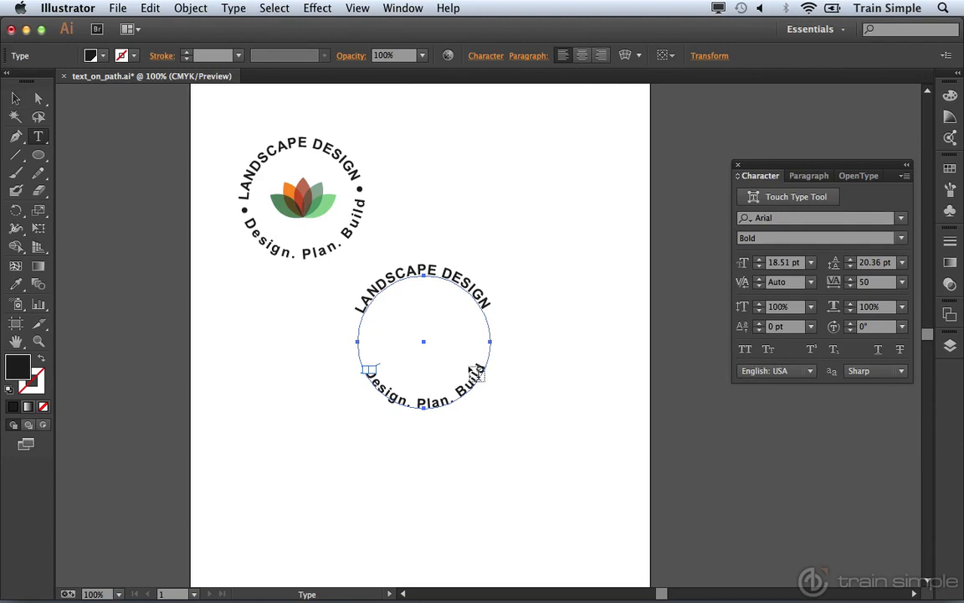
{"action": "left_click_drag", "start_coordinate": [484, 363], "coordinate": [354, 372]}
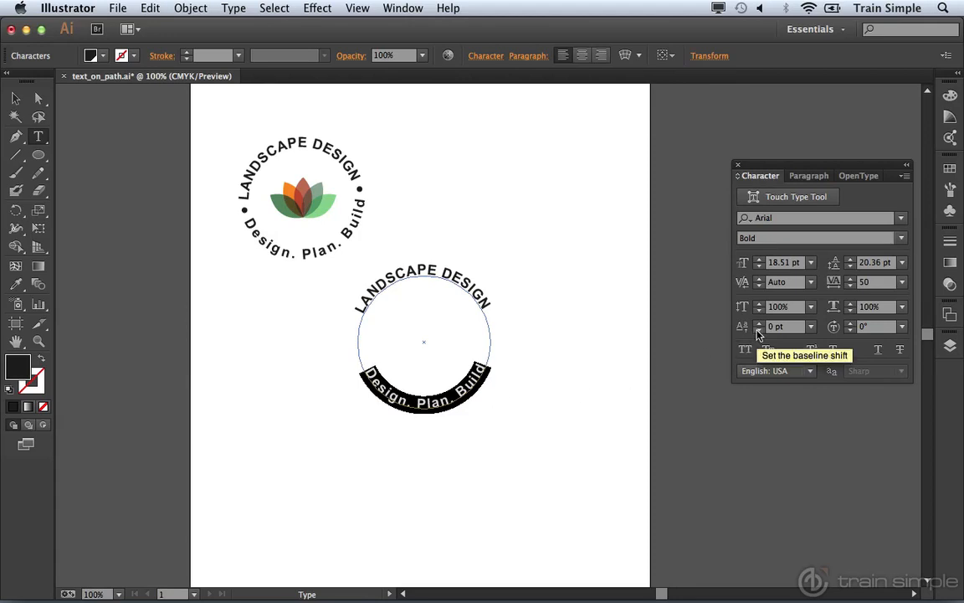
{"action": "left_click", "coordinate": [810, 327]}
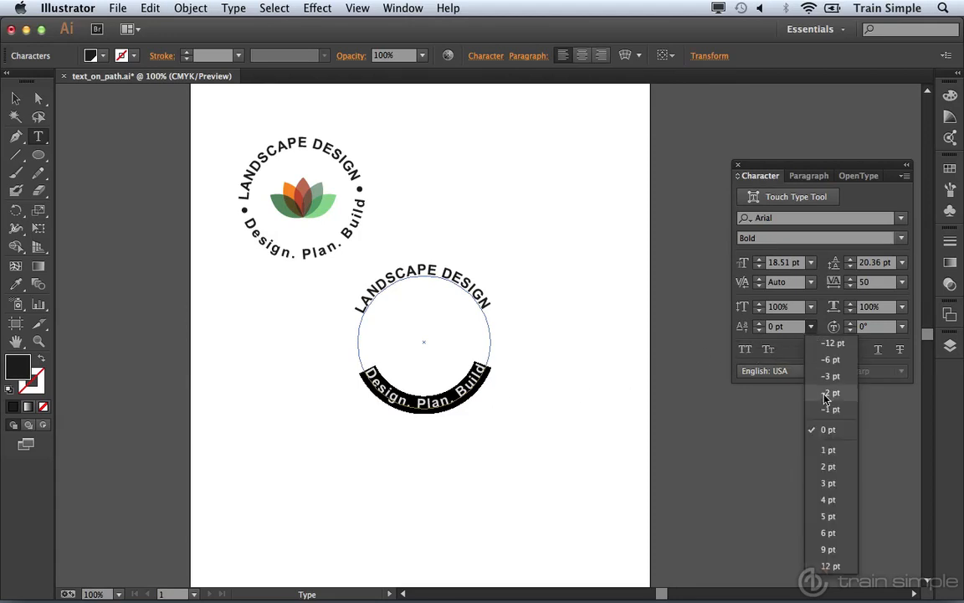
{"action": "left_click", "coordinate": [831, 360]}
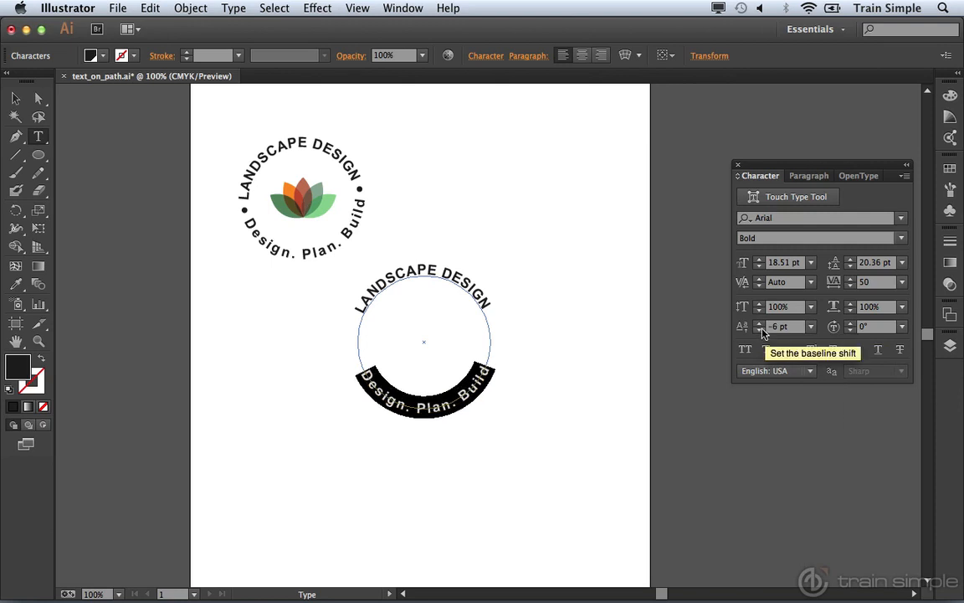
{"action": "left_click", "coordinate": [760, 331]}
{"action": "left_click", "coordinate": [760, 331]}
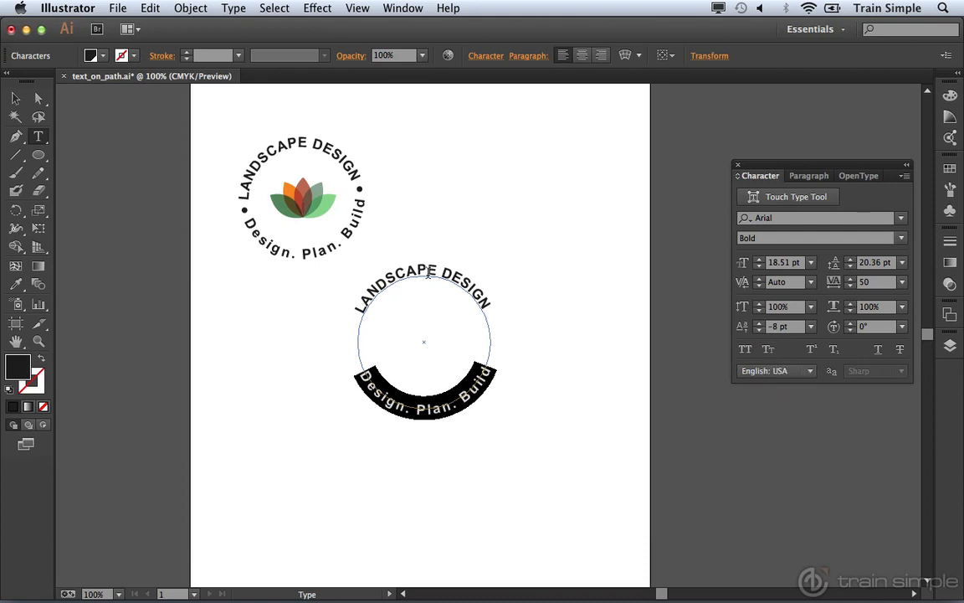
{"action": "left_click", "coordinate": [15, 98]}
{"action": "left_click", "coordinate": [572, 224]}
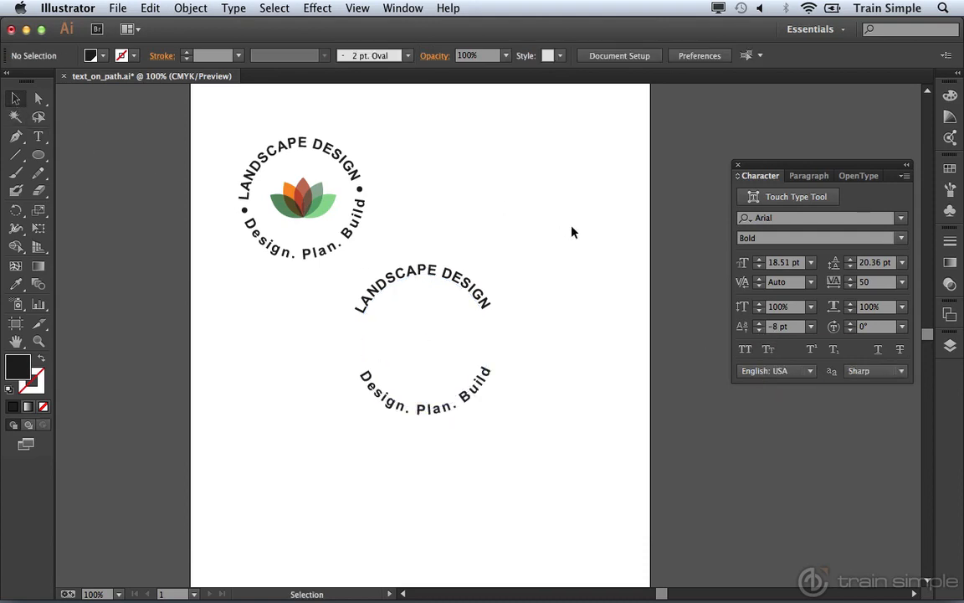